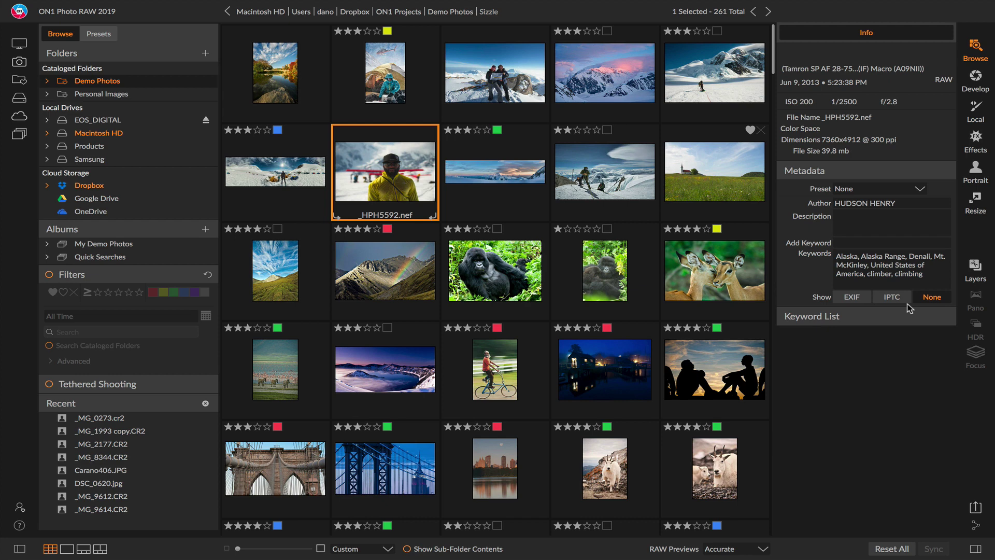
click(908, 319)
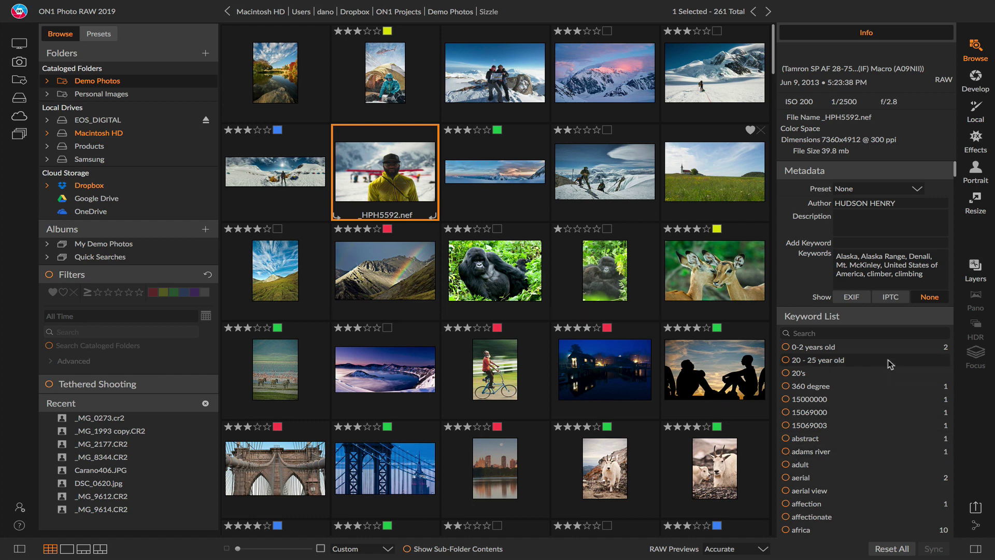
scroll(891, 404, down, 5)
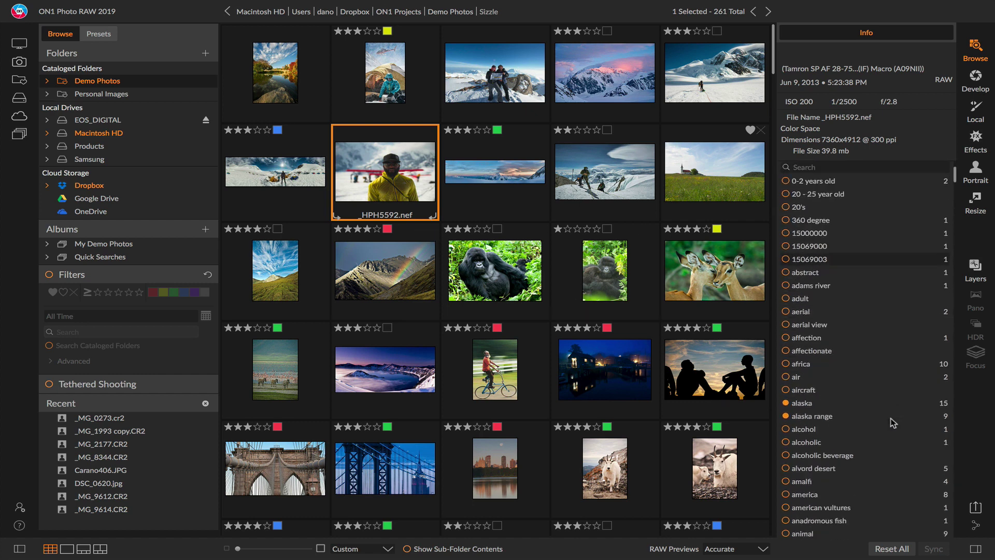
scroll(892, 423, up, 5)
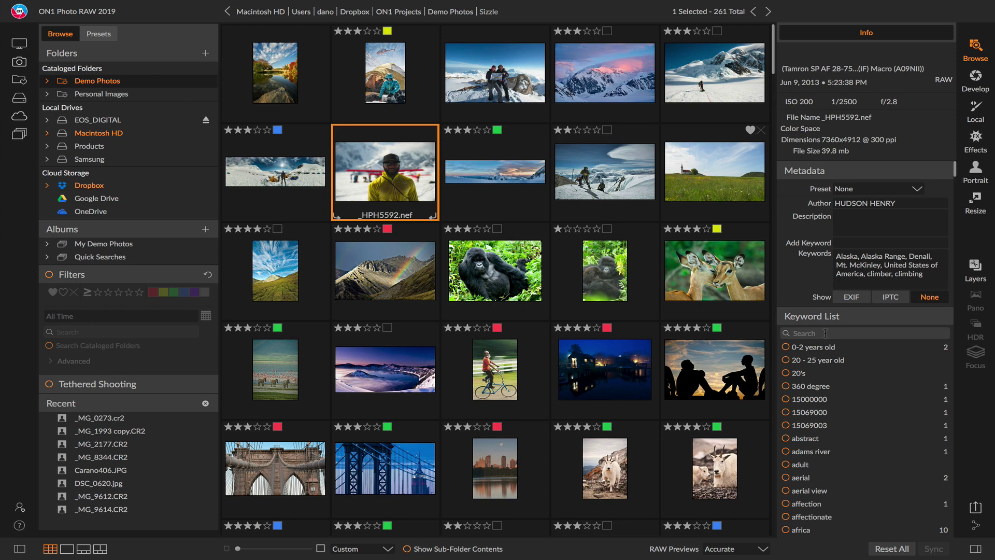
Step: Search the Keyword List for 'lake ta' and find all cataloged photos tagged 'lake tahoe'
text(lake ta)
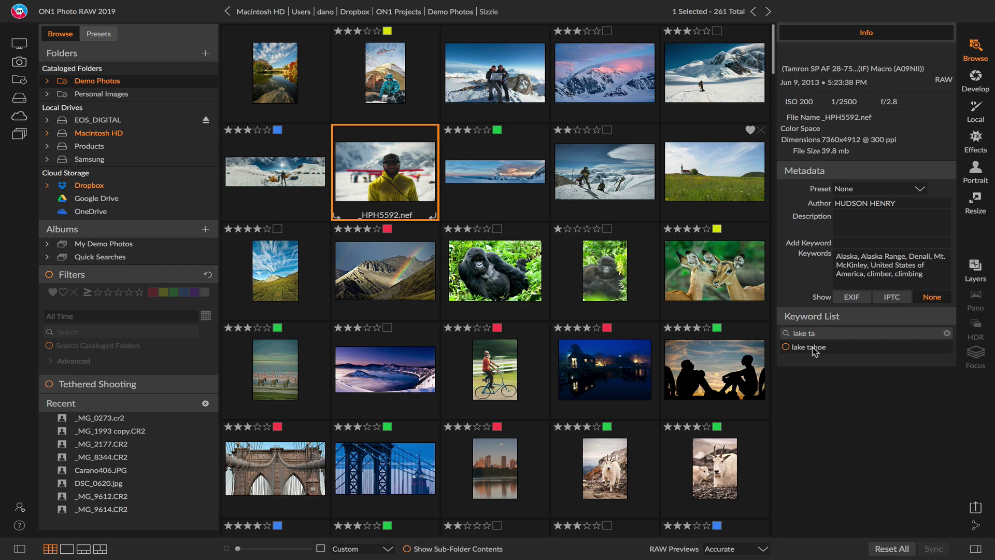
right_click(815, 352)
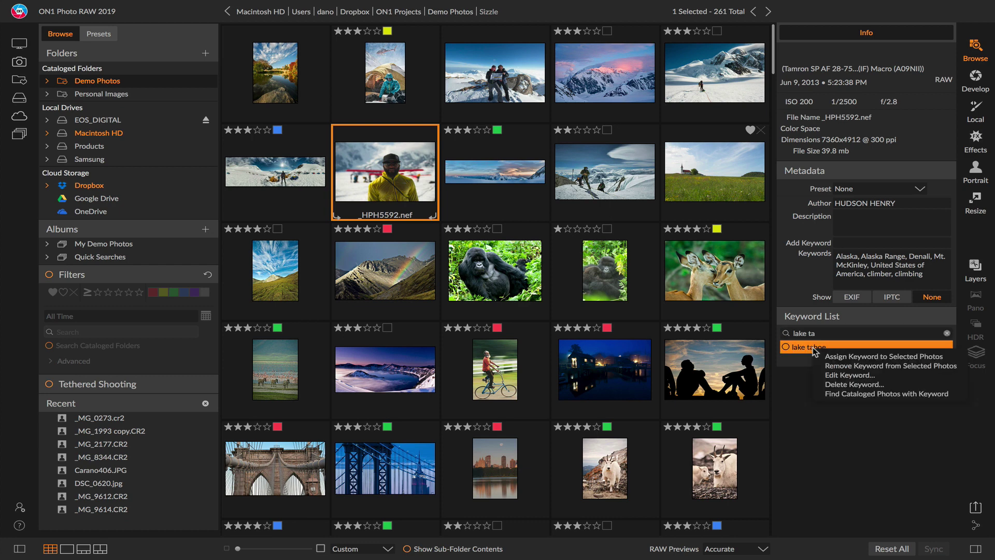
click(877, 393)
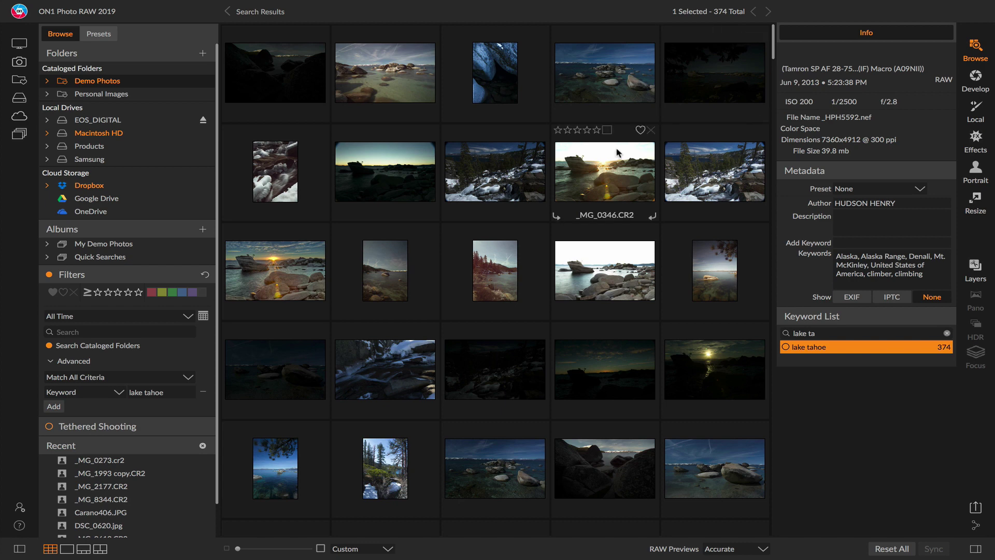
Step: Select all 374 Lake Tahoe photos and remove the 'california' keyword from them
click(614, 175)
key(ctrl+a)
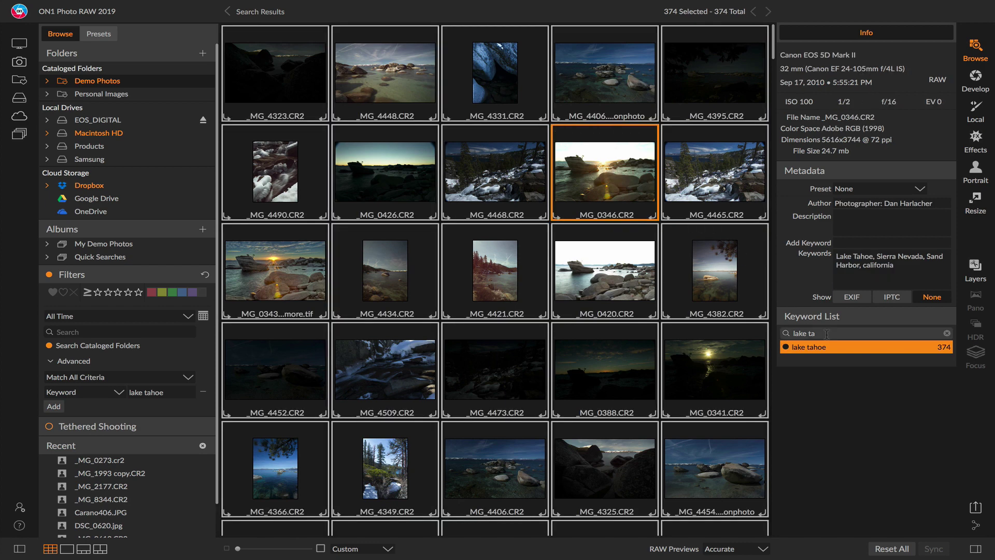
key(BackSpace)
key(BackSpace)
key(BackSpace)
key(BackSpace)
key(BackSpace)
key(BackSpace)
key(BackSpace)
text(cal)
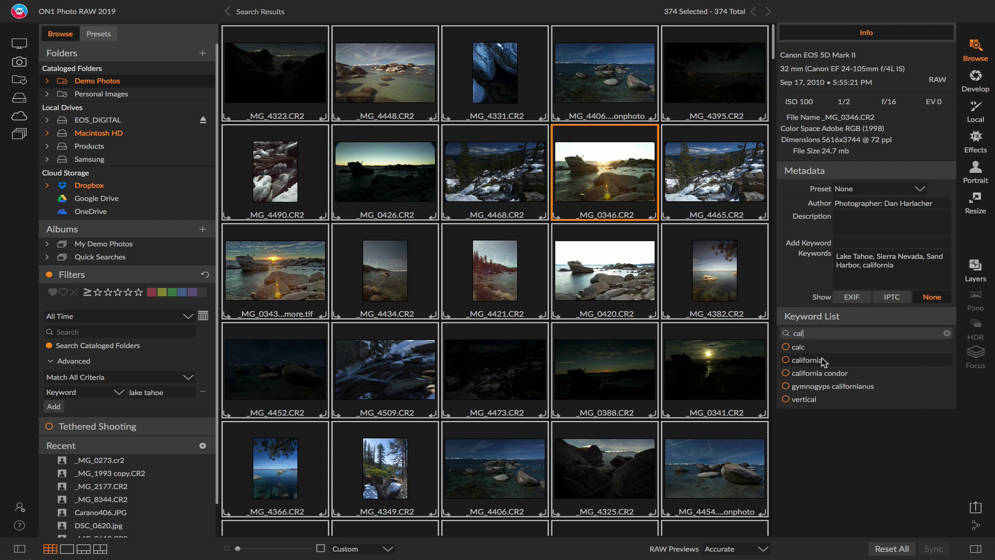
click(822, 358)
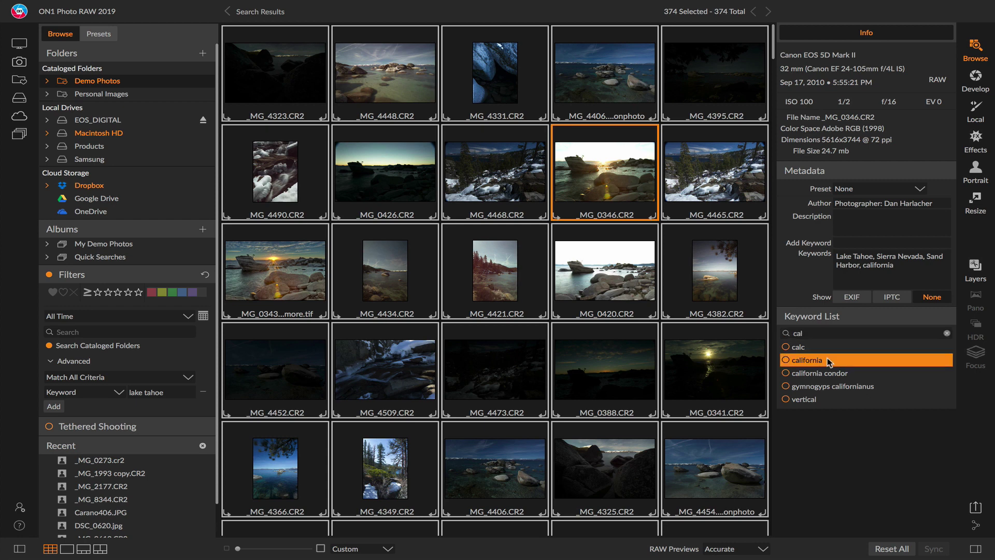
right_click(828, 361)
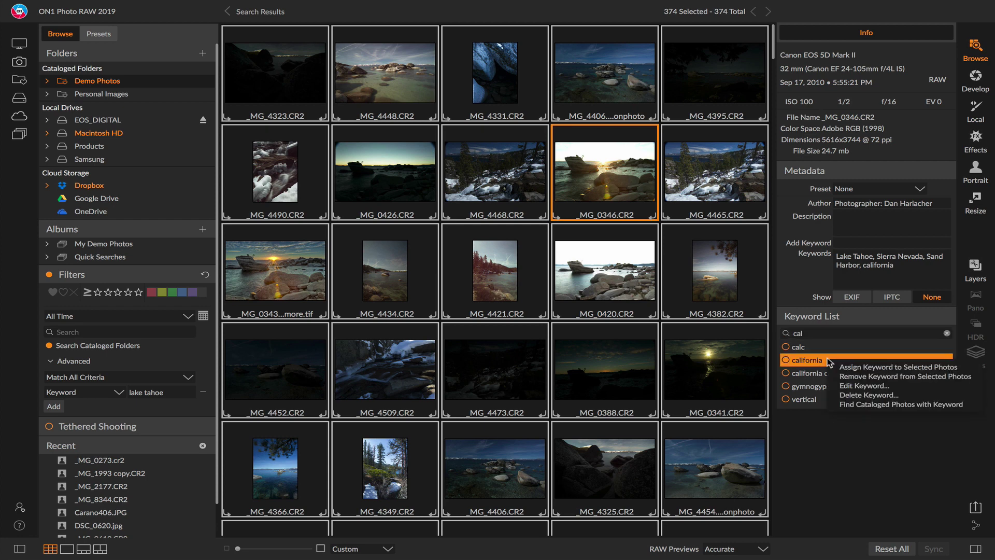
click(848, 376)
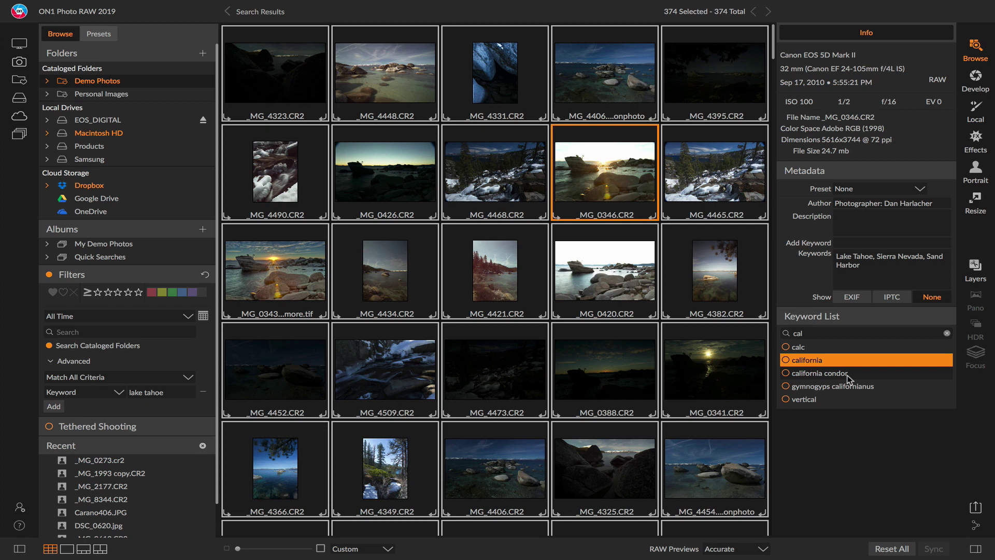
Step: Search the keywords for 'nev' and assign 'nevada' to the 374 selected photos
click(946, 333)
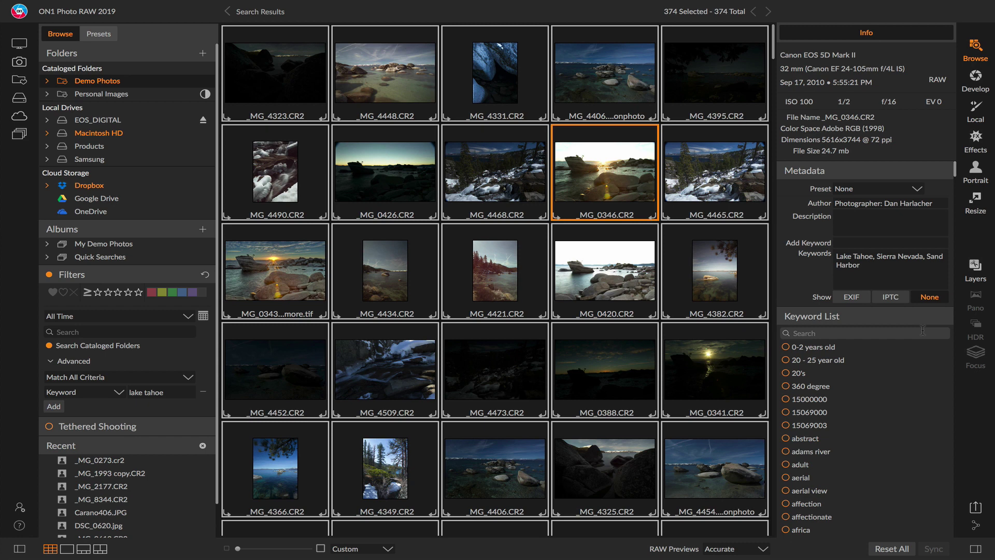
text(nev)
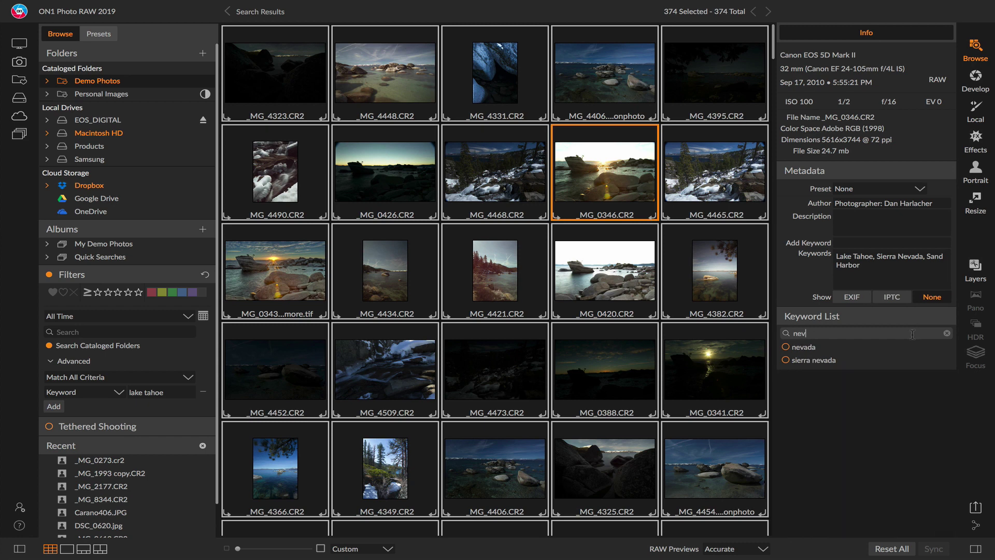
right_click(799, 351)
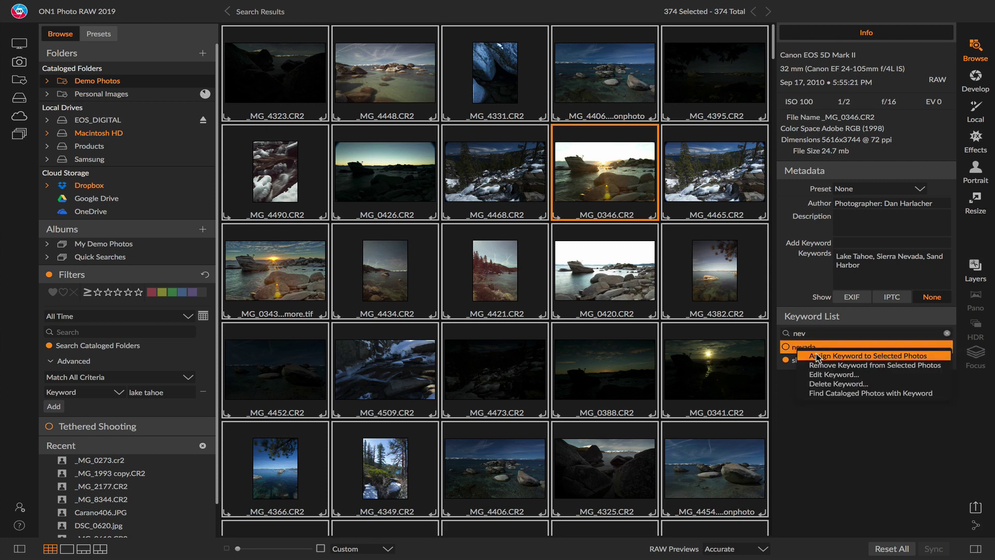
click(816, 357)
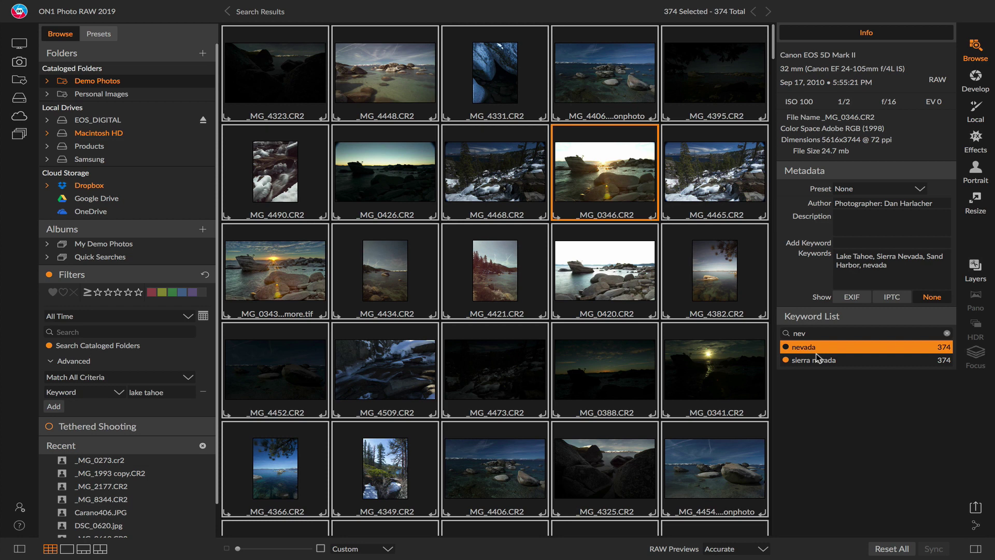
click(885, 333)
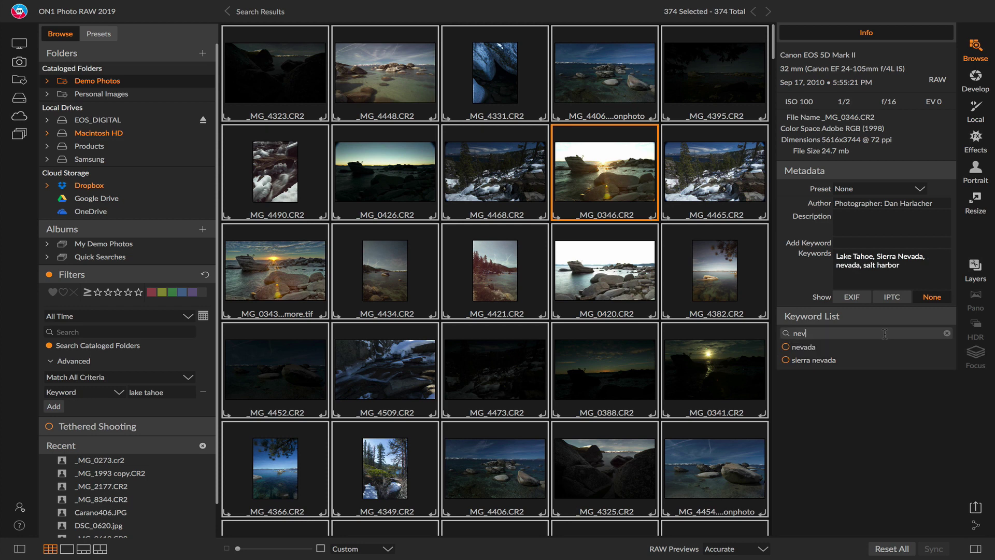
click(871, 273)
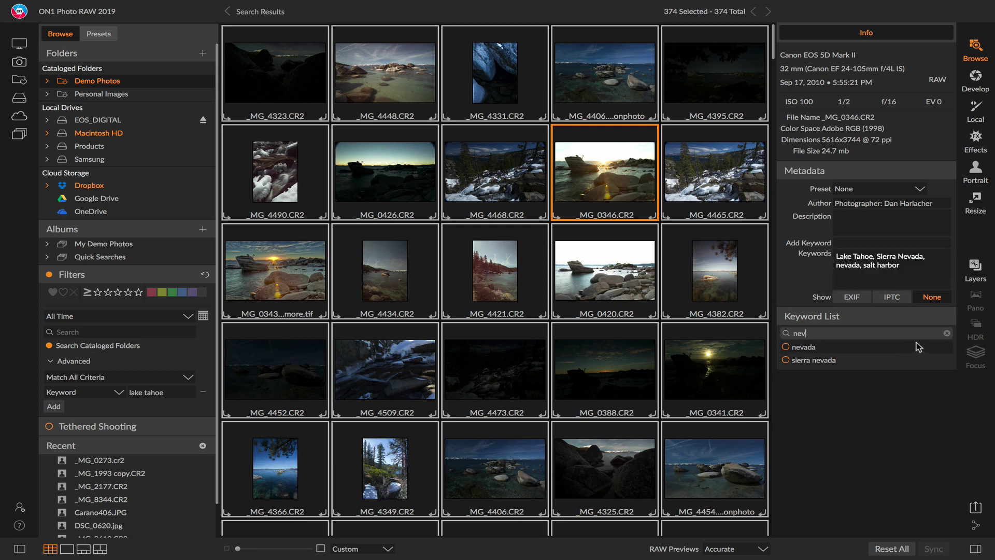
Step: Find the 'salt harbor' keyword with the search 'sal' and rename it to 'sand harbor'
click(946, 333)
text(sal)
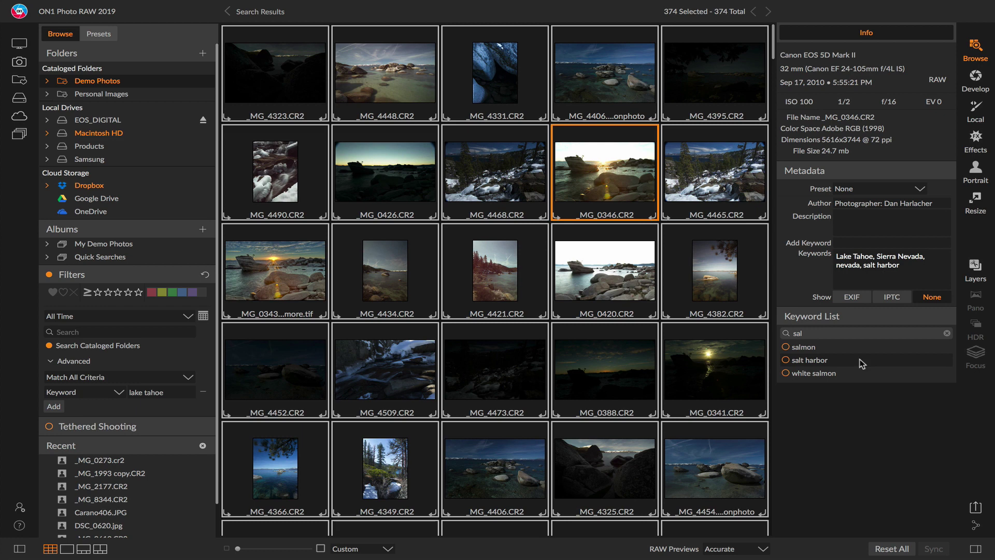
click(819, 360)
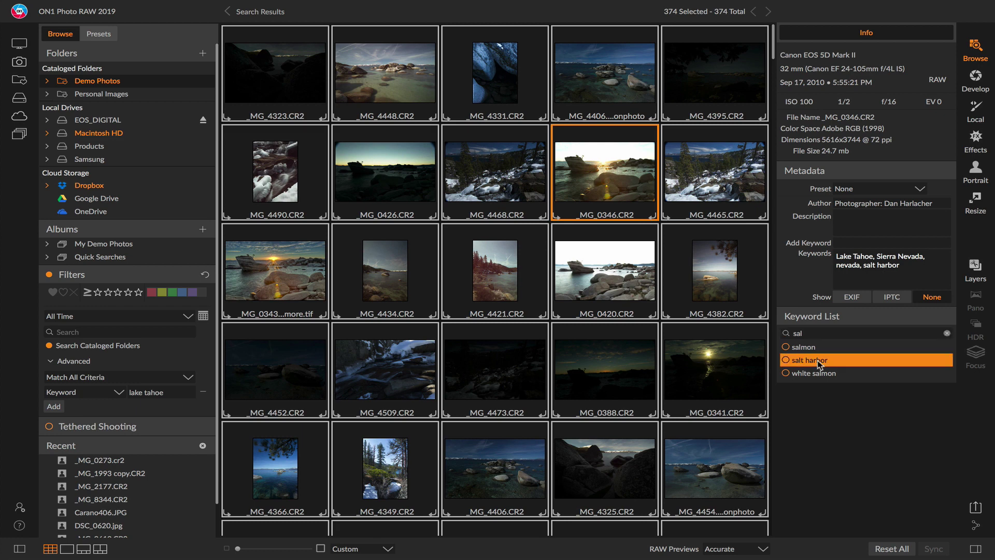
right_click(818, 365)
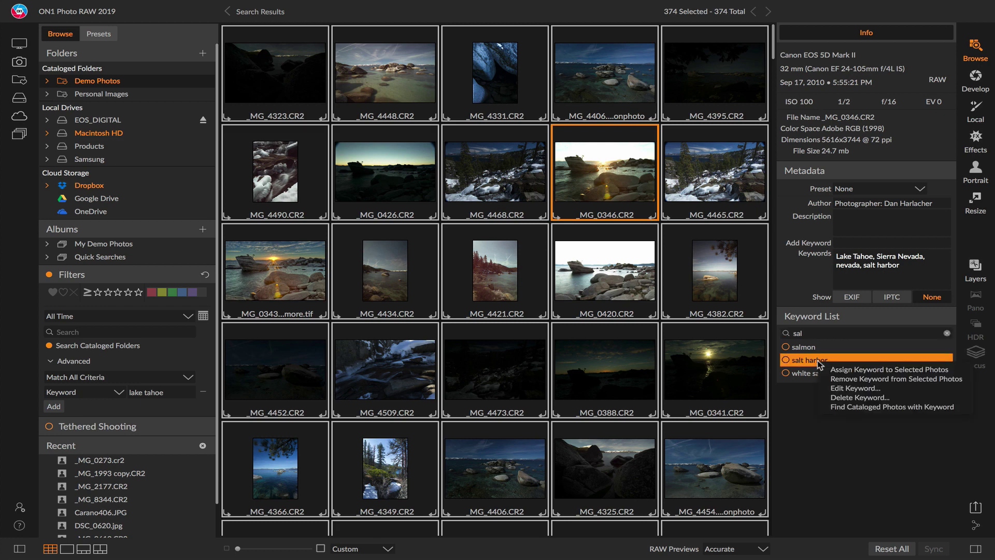
click(849, 389)
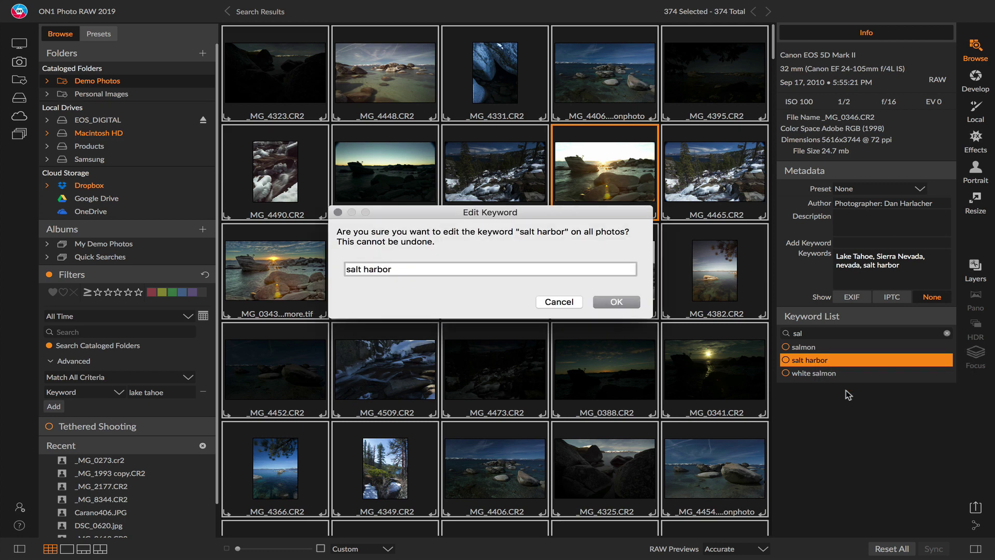
click(363, 269)
key(BackSpace)
text(nd)
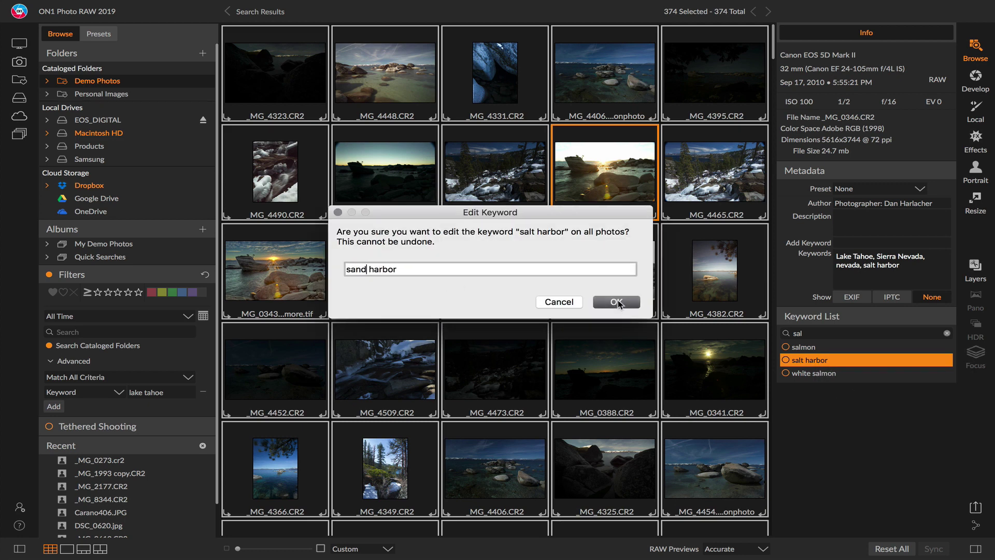
click(617, 302)
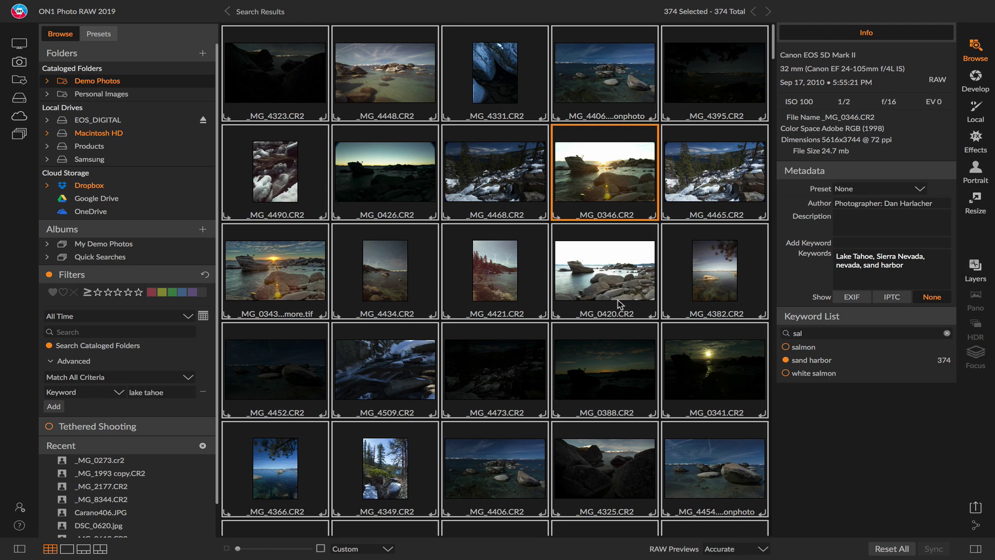
right_click(815, 363)
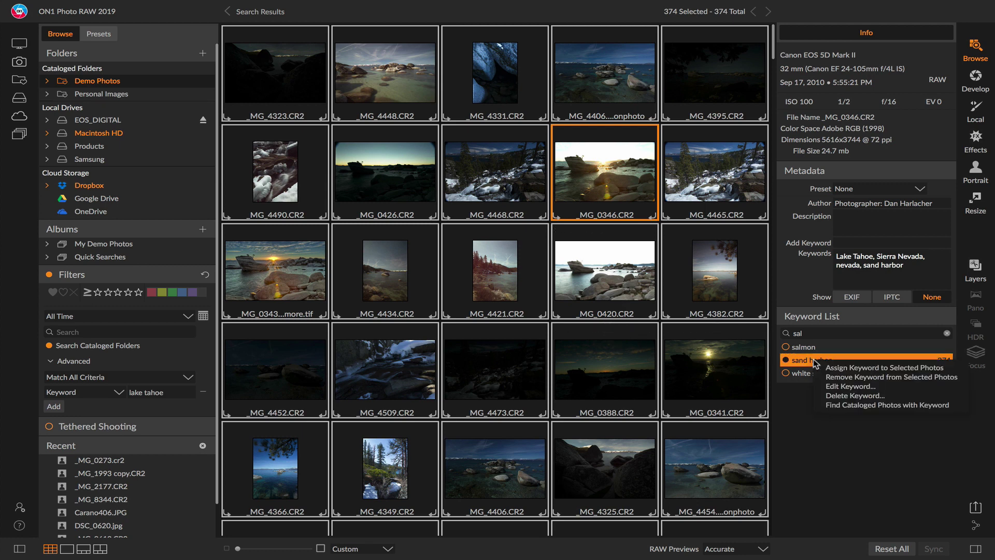
click(887, 397)
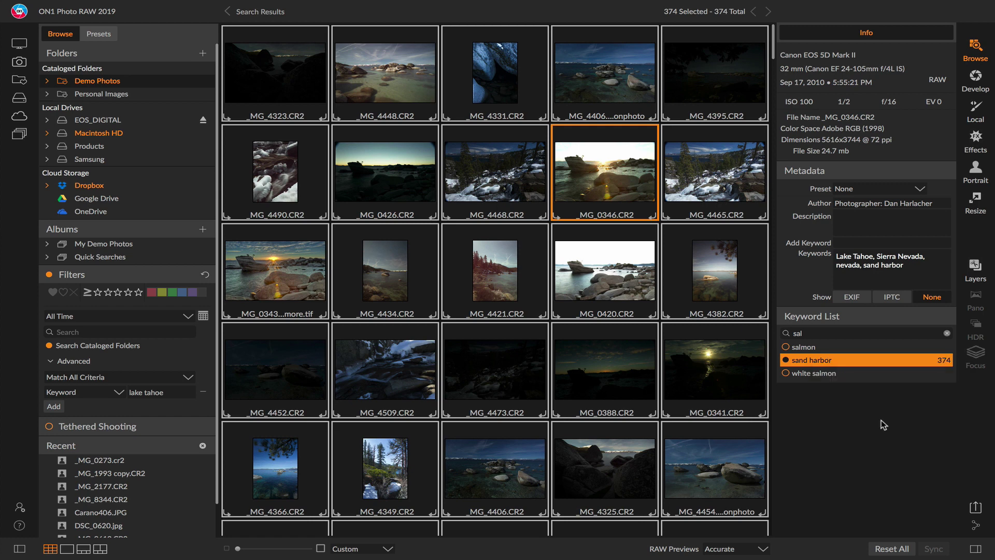